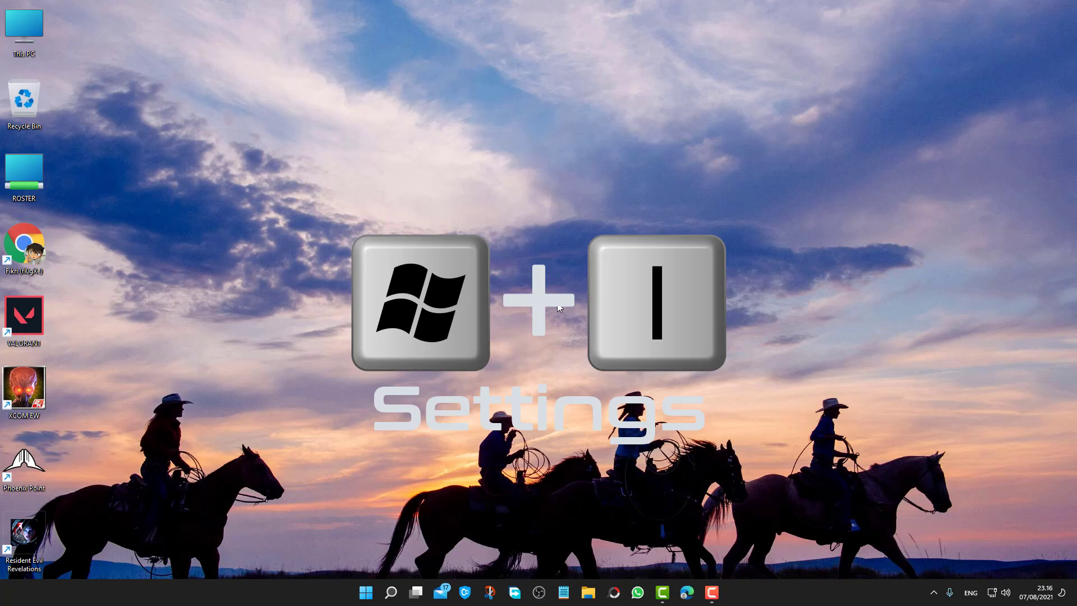
Step: Open the Windows Update page in Settings and check for updates
key(super+i)
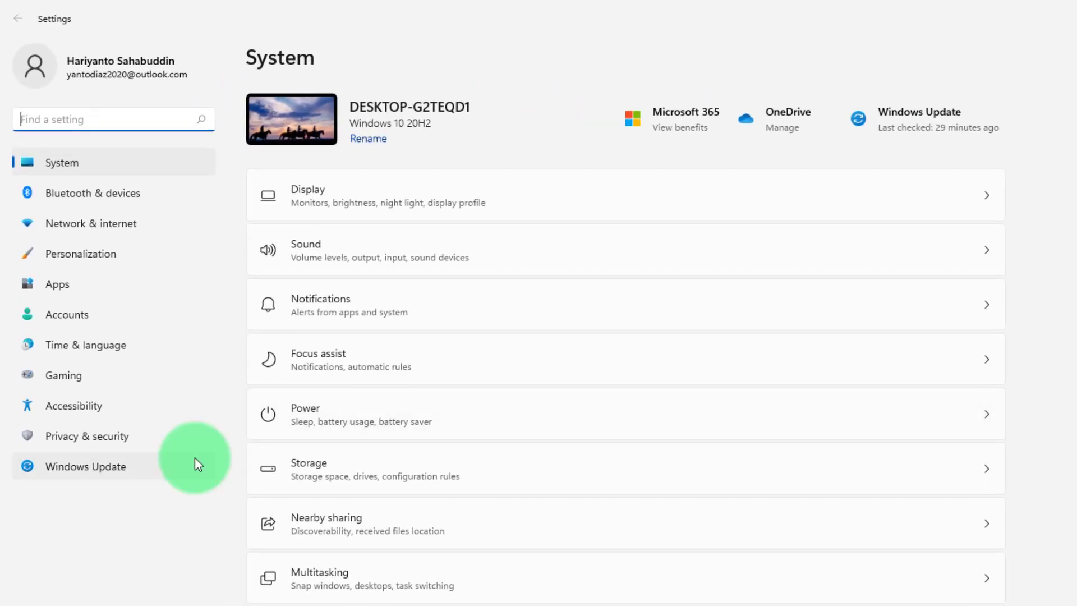
click(143, 464)
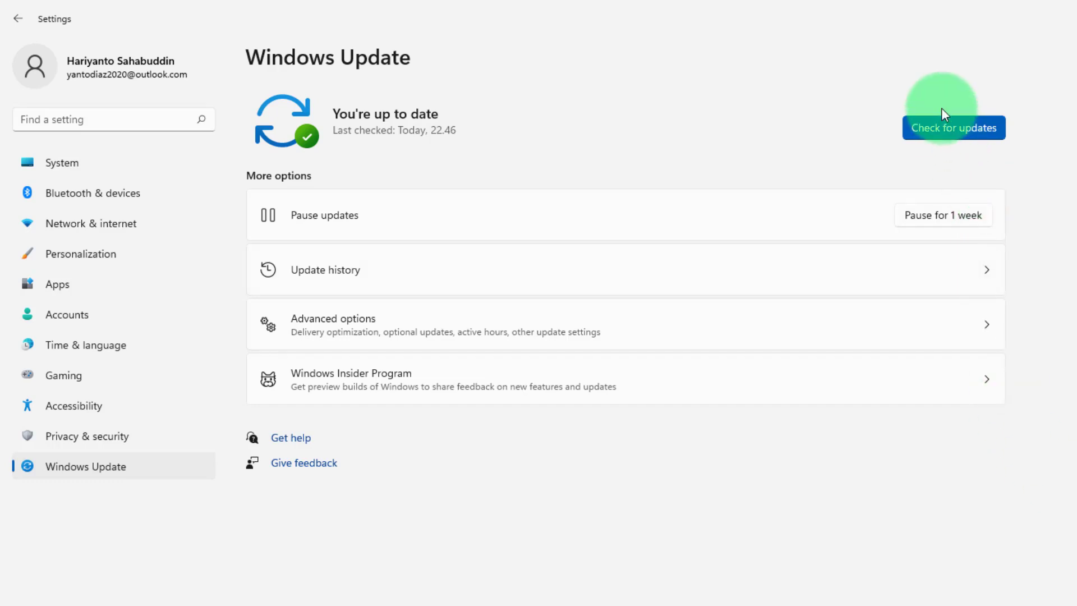
click(948, 126)
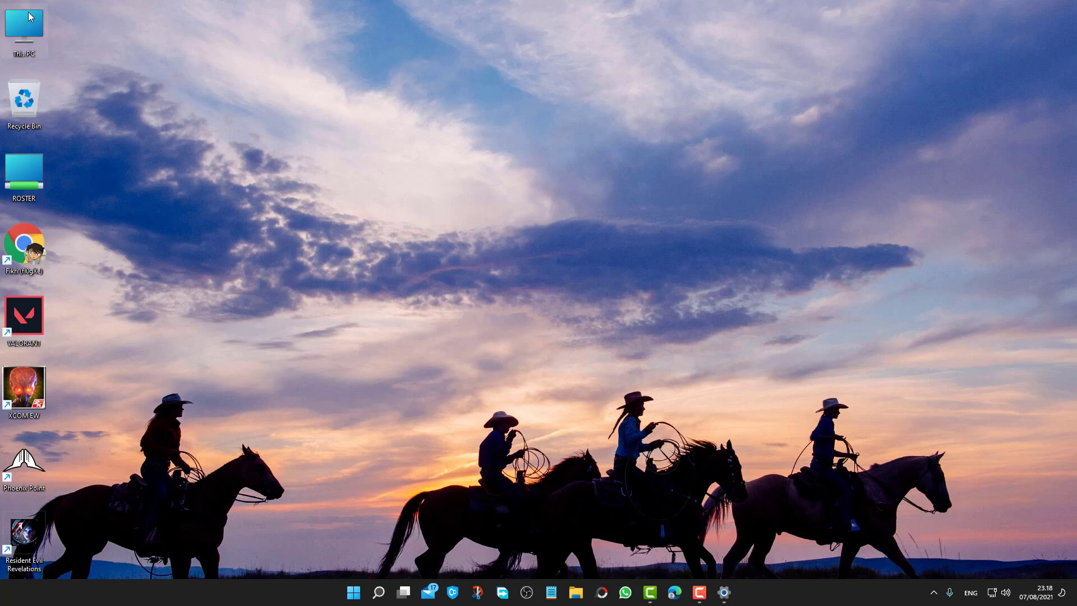
Step: Open the properties of Local Disk (C:) from This PC
double_click(36, 39)
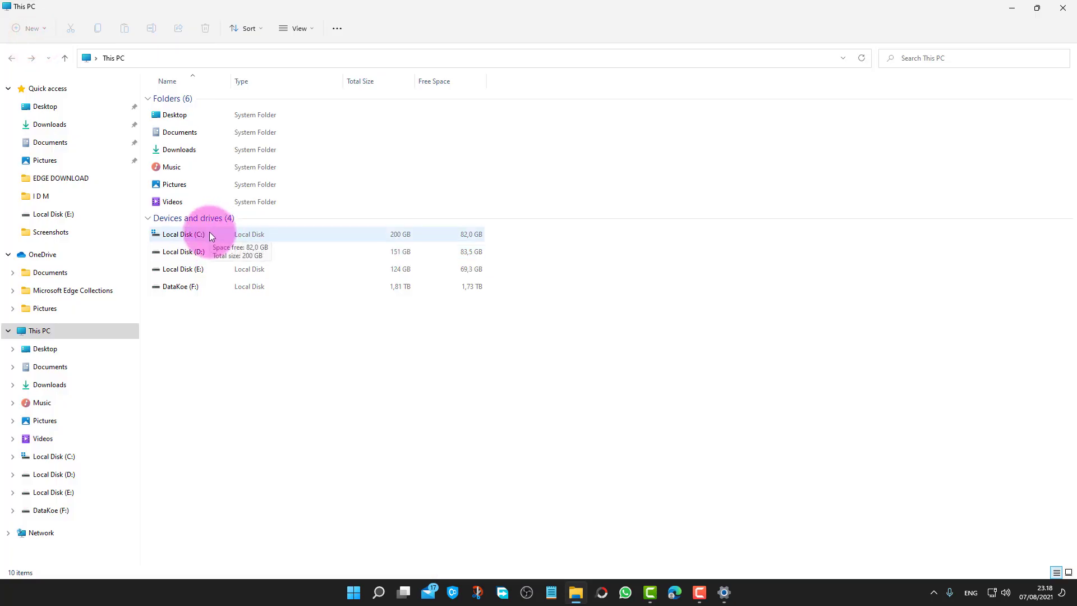
click(211, 232)
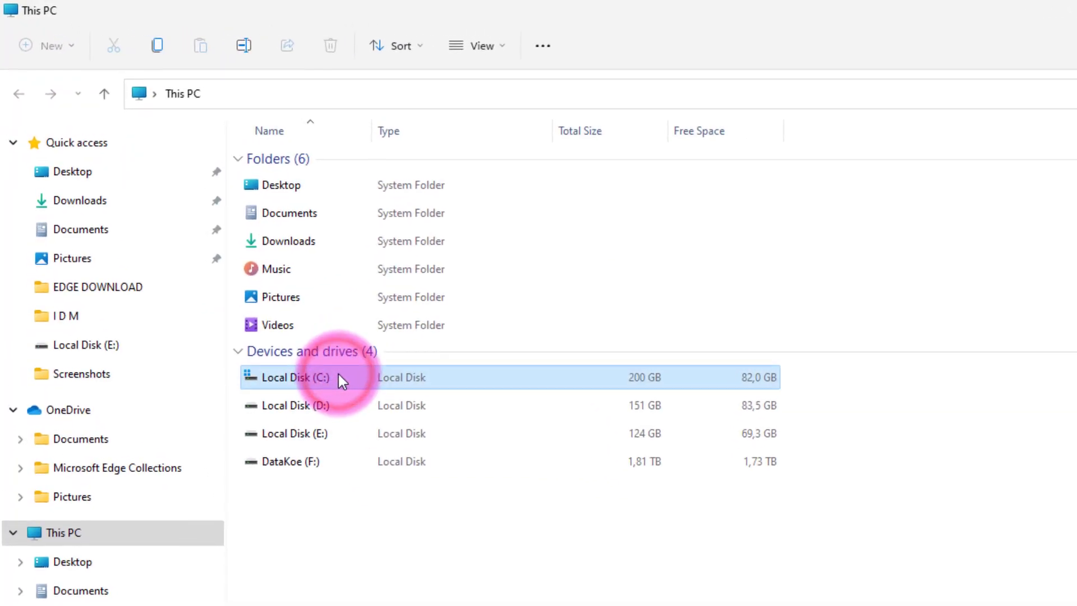
right_click(338, 373)
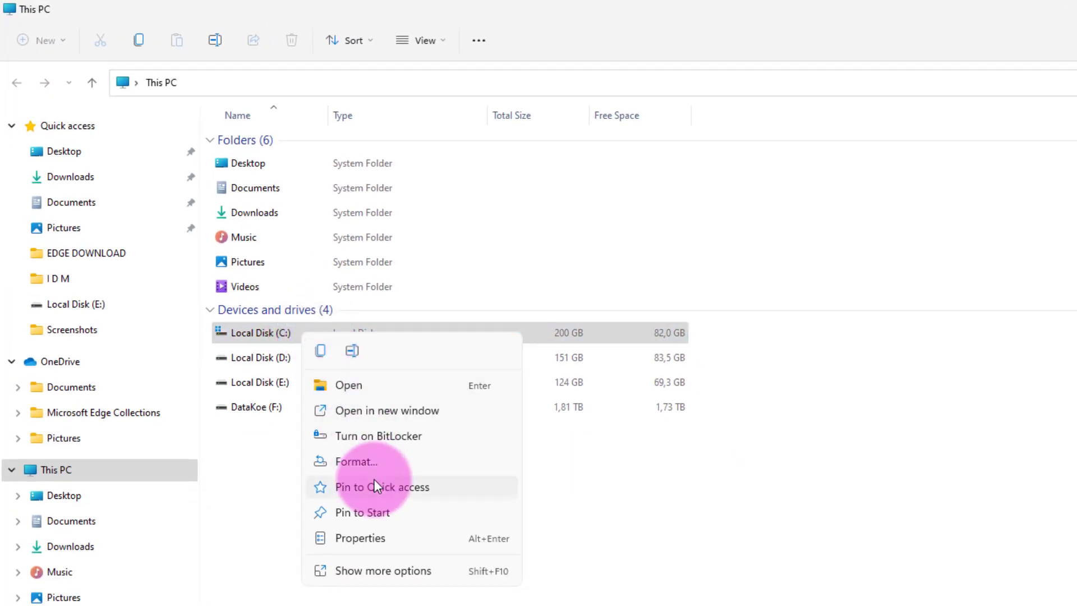
click(377, 537)
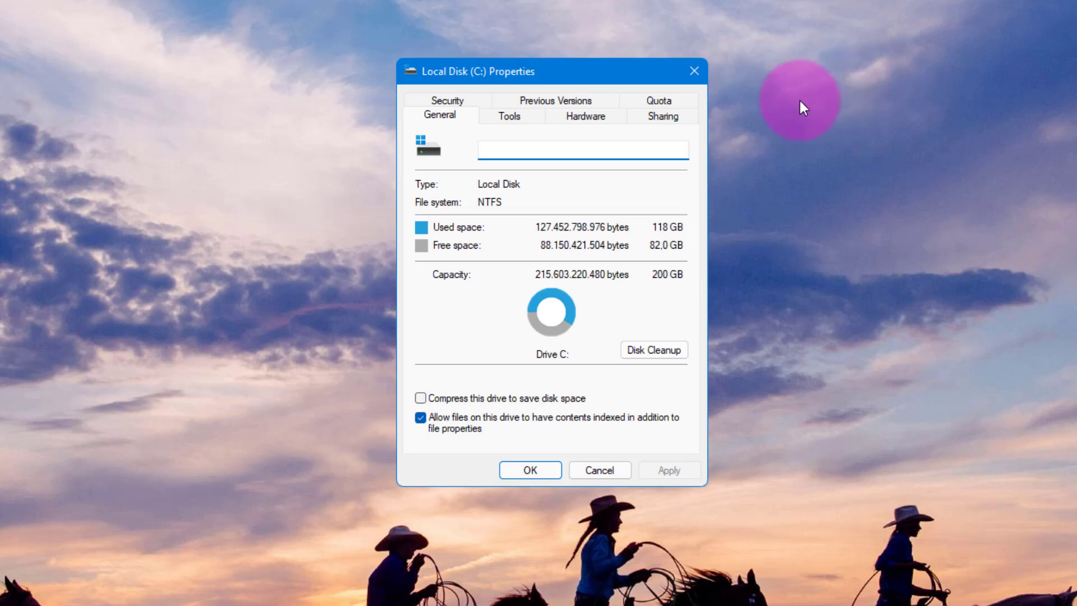
Step: Scan Local Disk (C:) for file system errors, then close the scan report and the drive properties
click(515, 115)
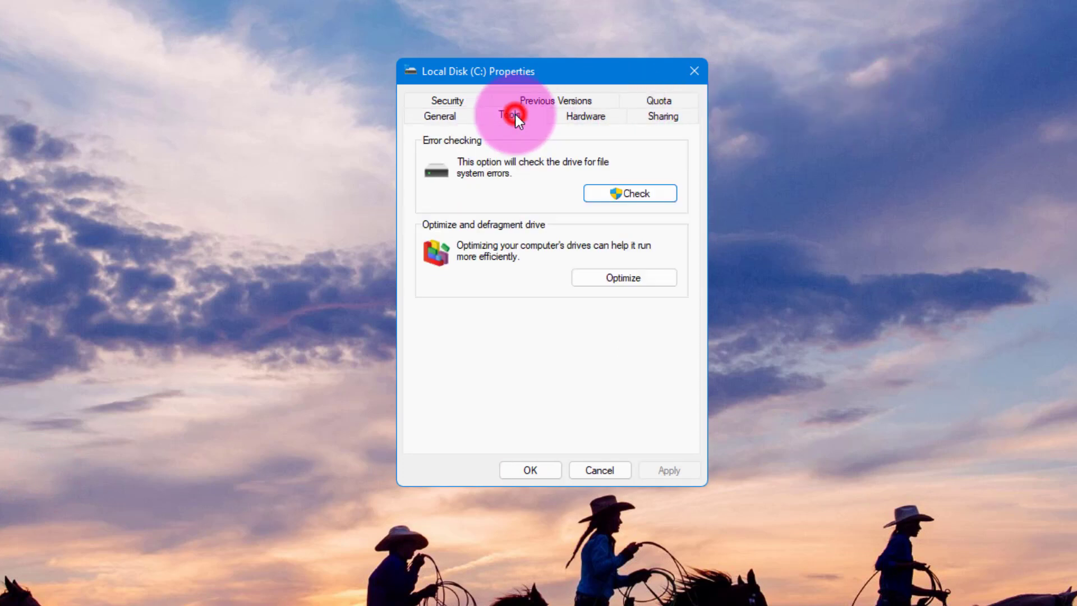
click(628, 197)
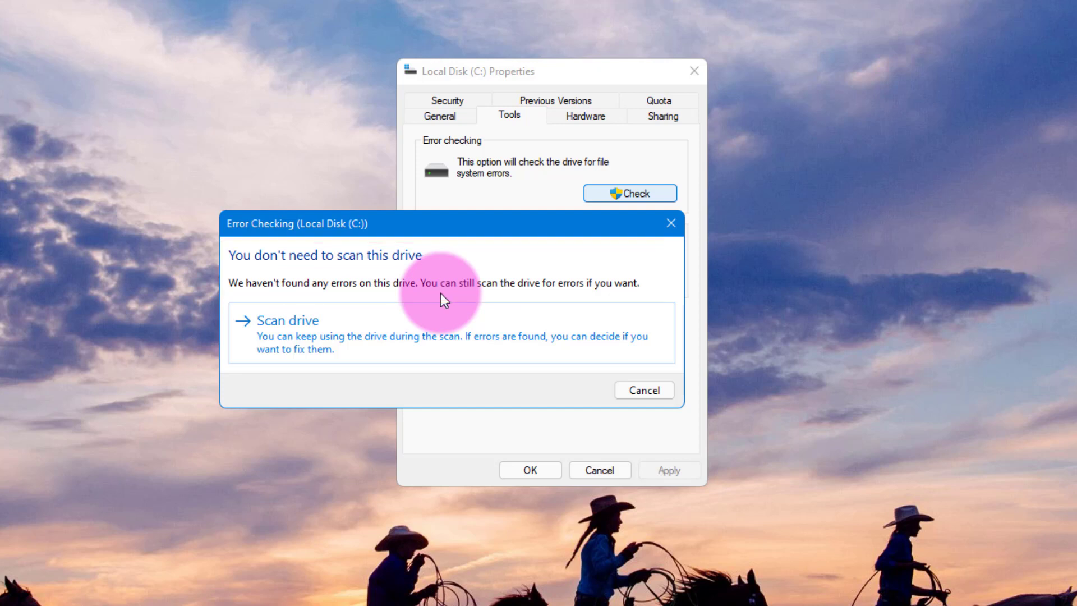
click(405, 328)
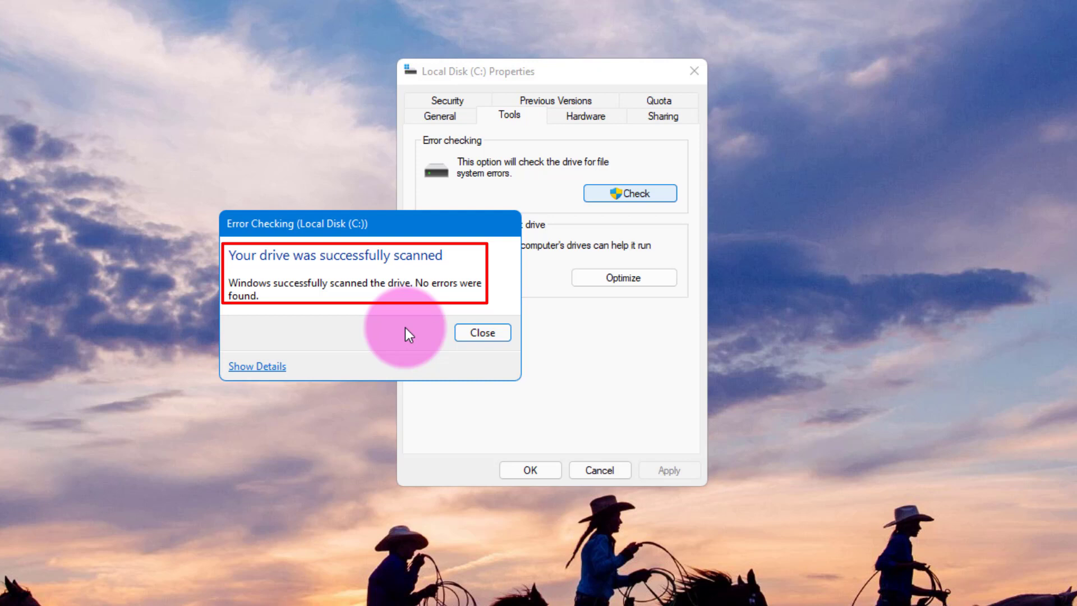
click(489, 336)
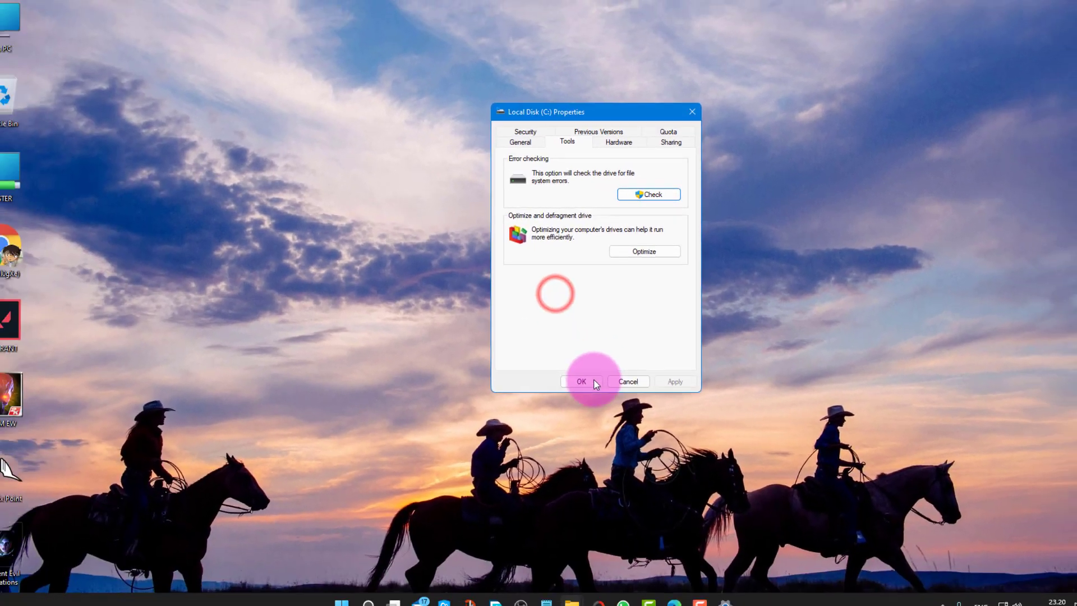
click(594, 382)
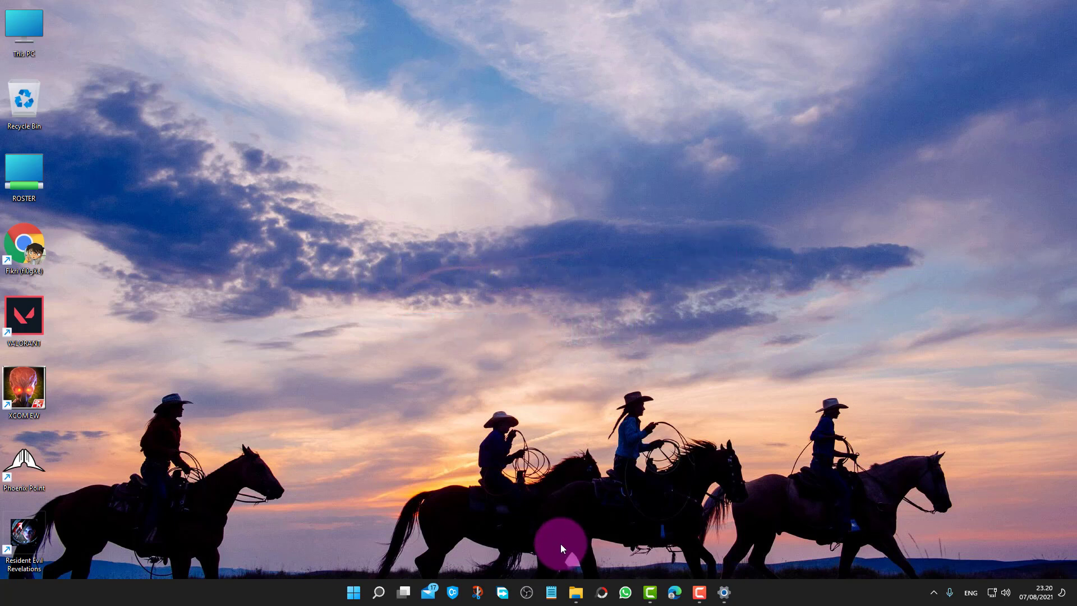
Step: Open the page that defines what the power buttons do, in Control Panel's Power Options
click(353, 592)
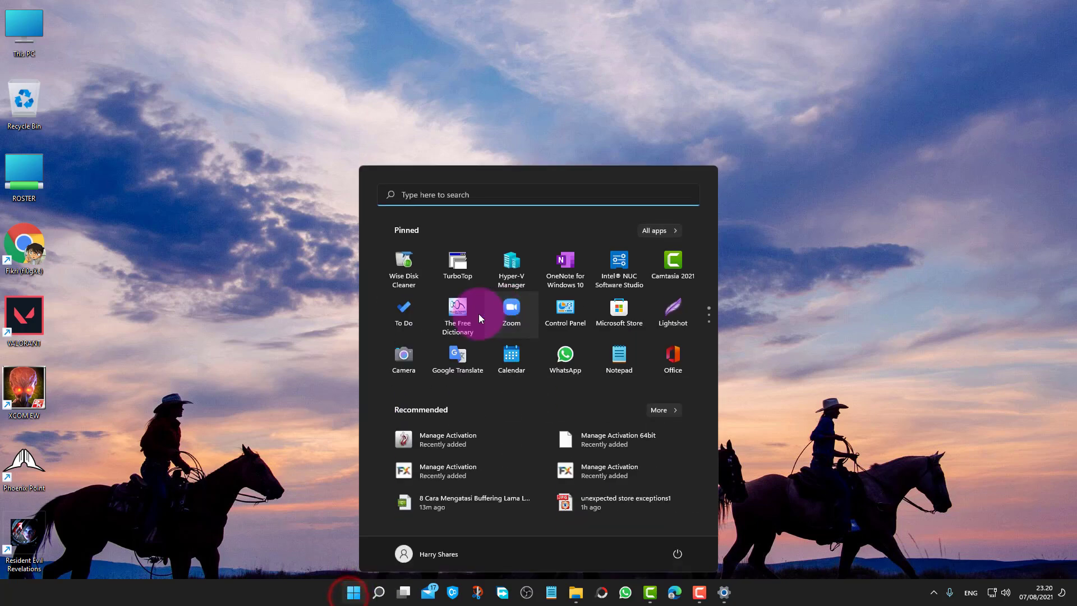
click(569, 311)
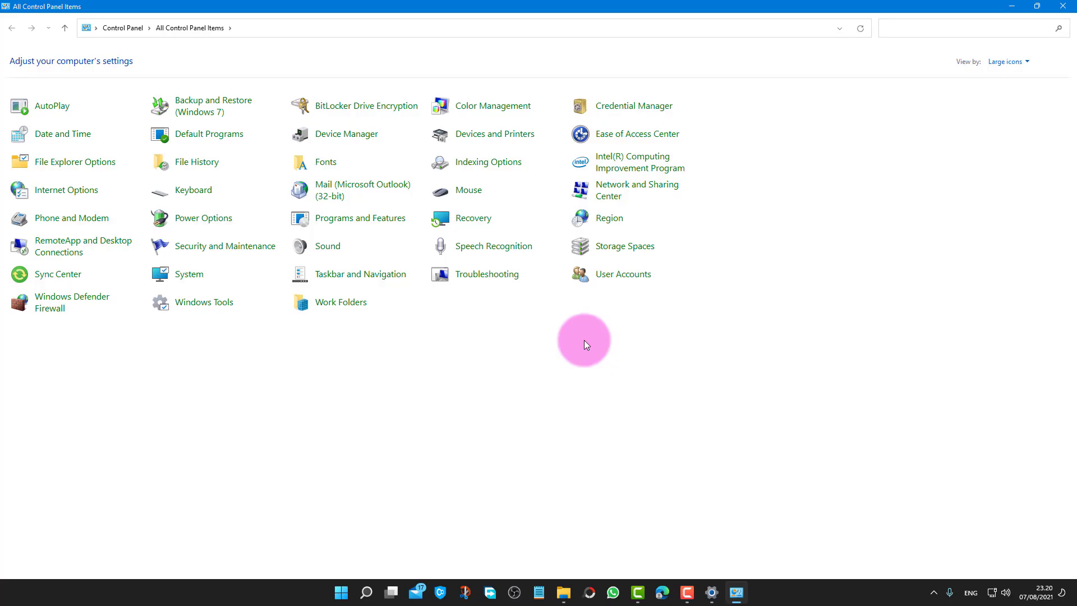
click(348, 336)
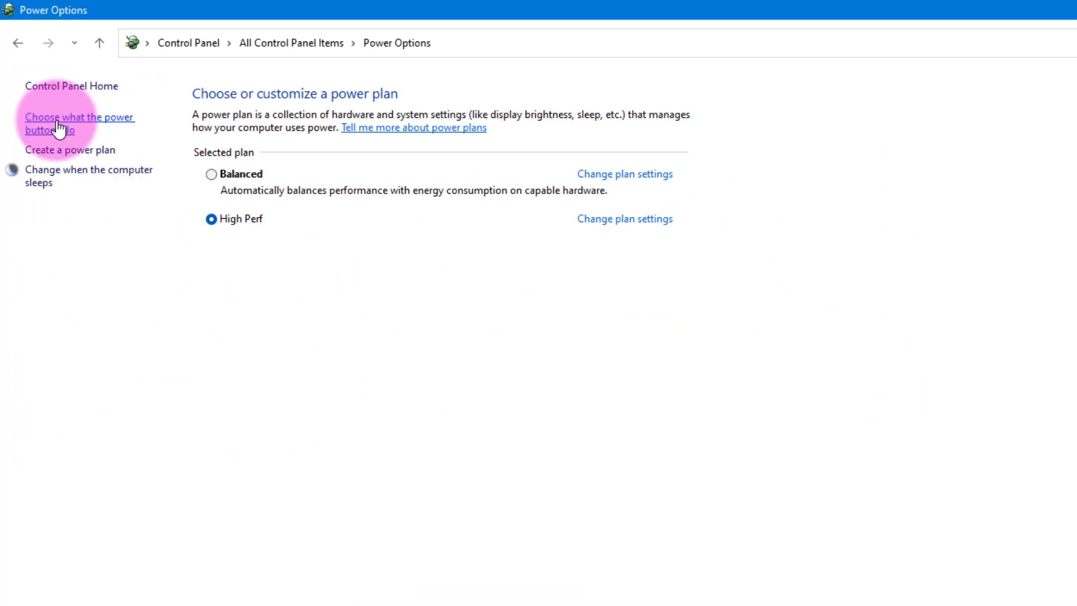
click(114, 129)
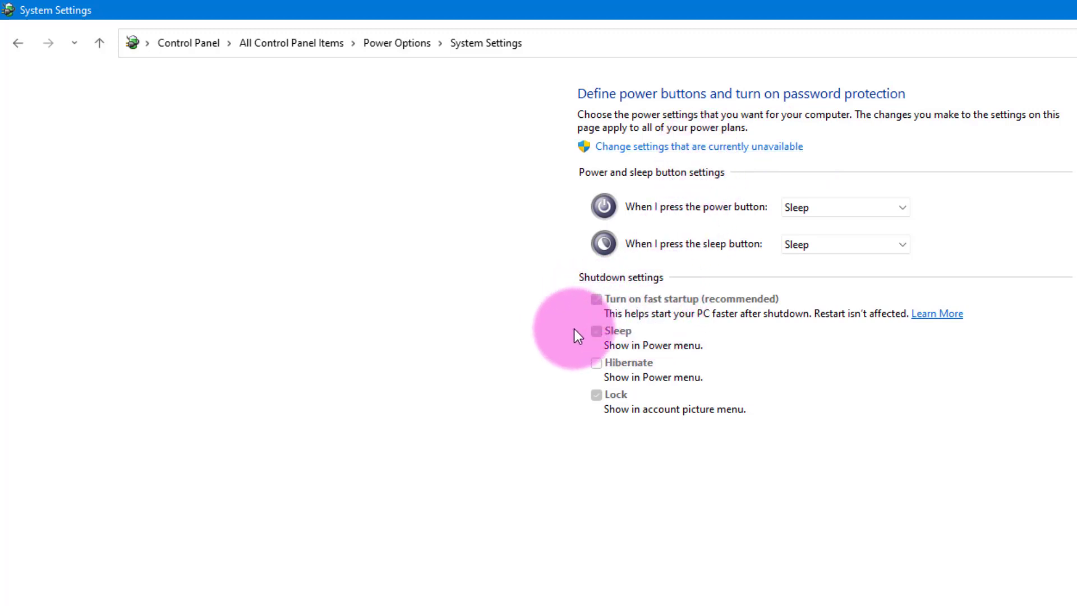
click(601, 298)
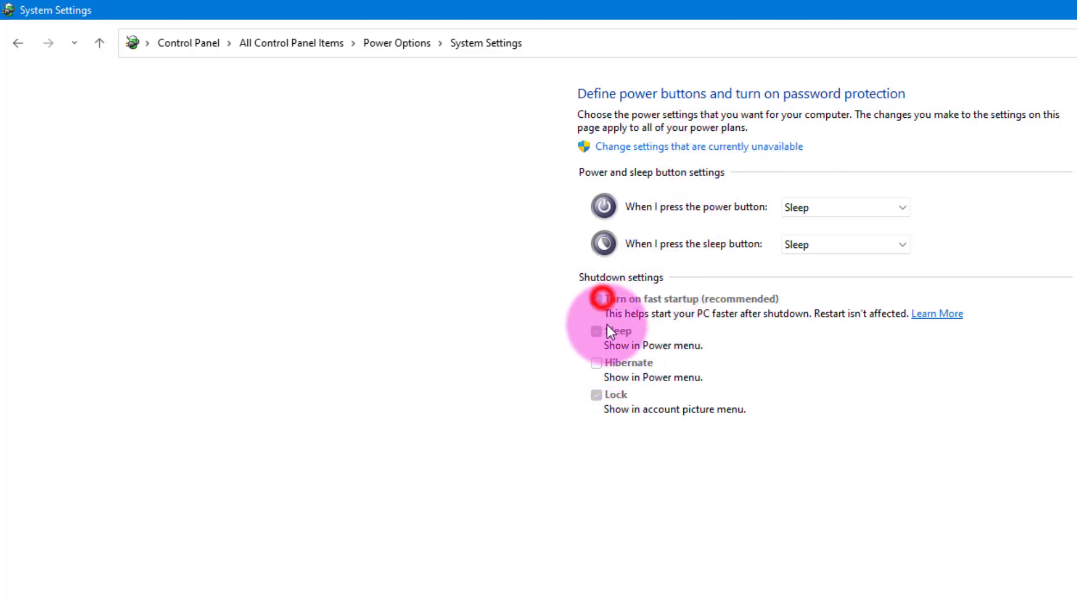
click(607, 330)
click(596, 366)
click(596, 367)
click(599, 297)
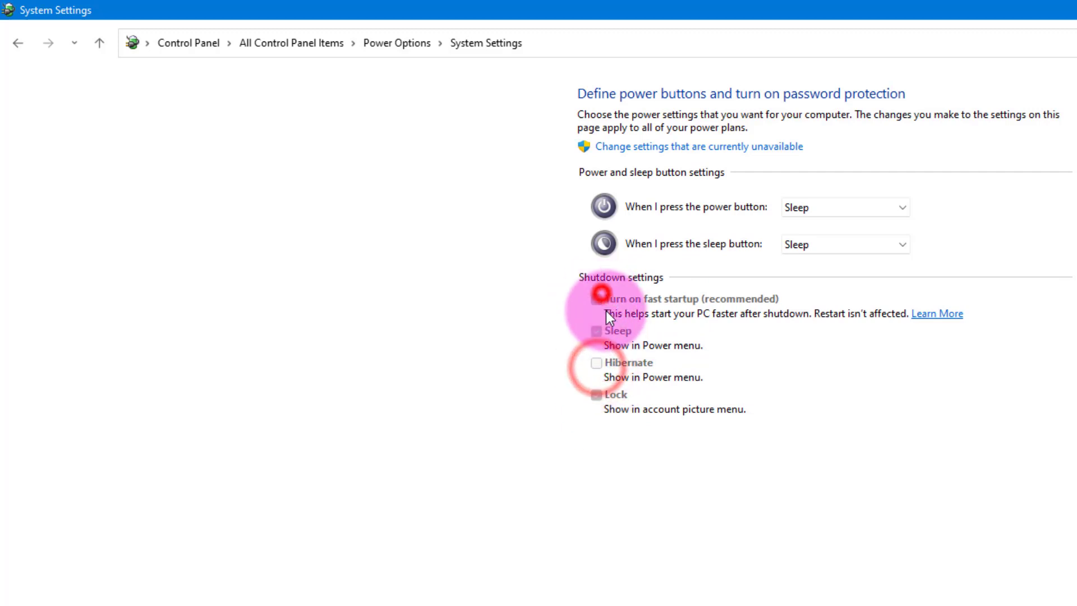
Step: Unlock the currently unavailable shutdown settings and turn off fast startup
click(729, 148)
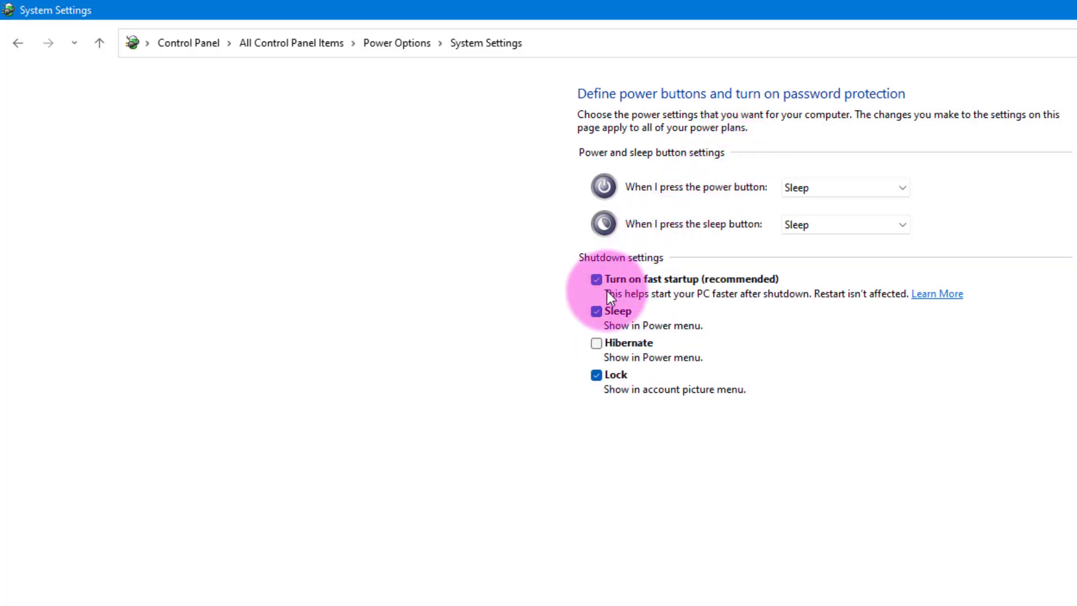
click(598, 280)
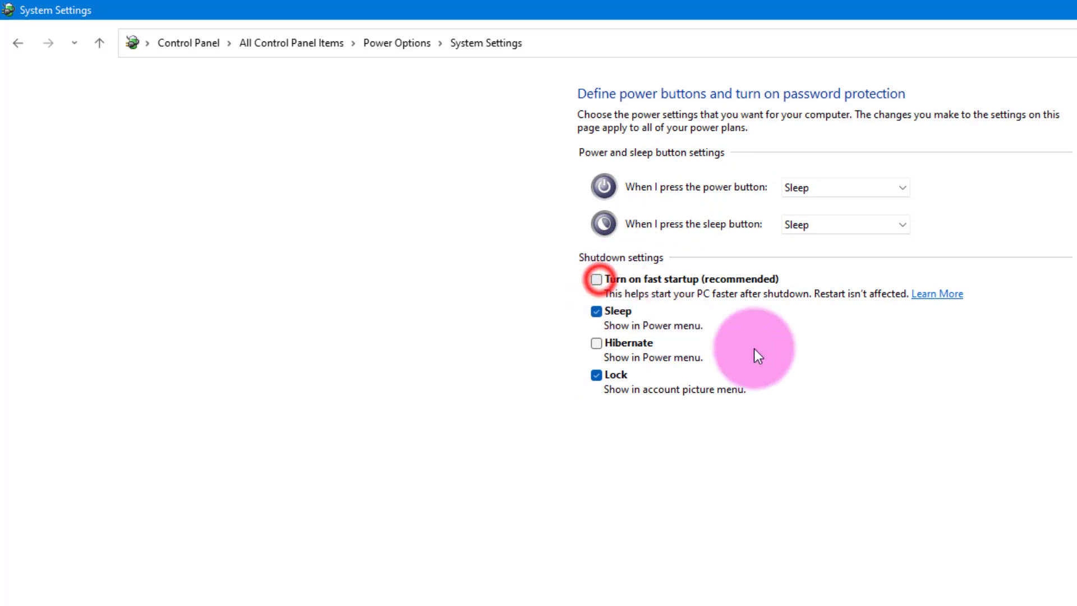
click(601, 311)
click(597, 311)
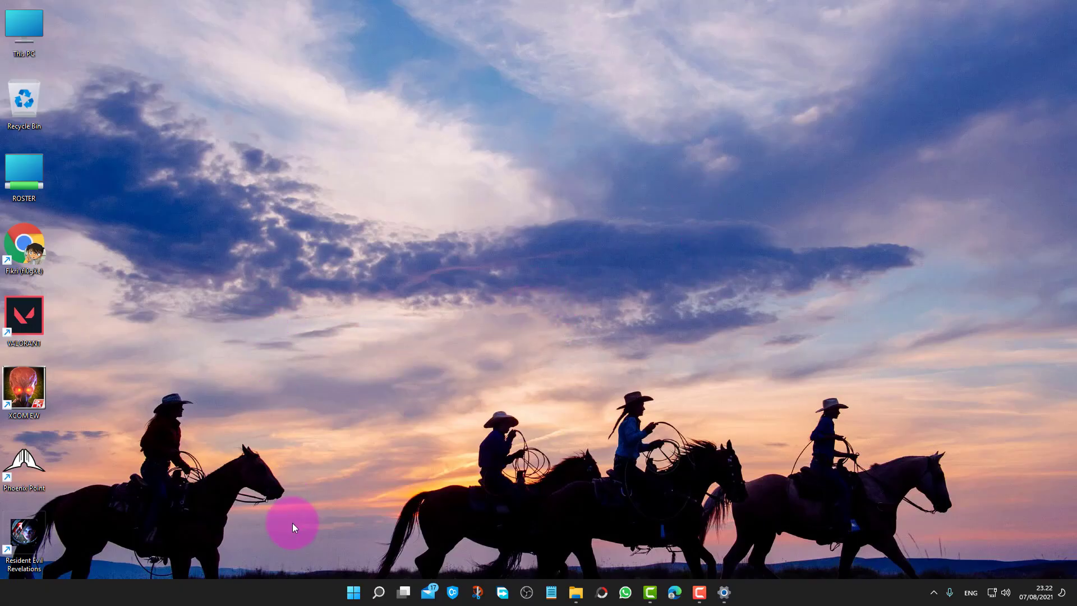
Step: Open Programs and Features in Control Panel
click(353, 592)
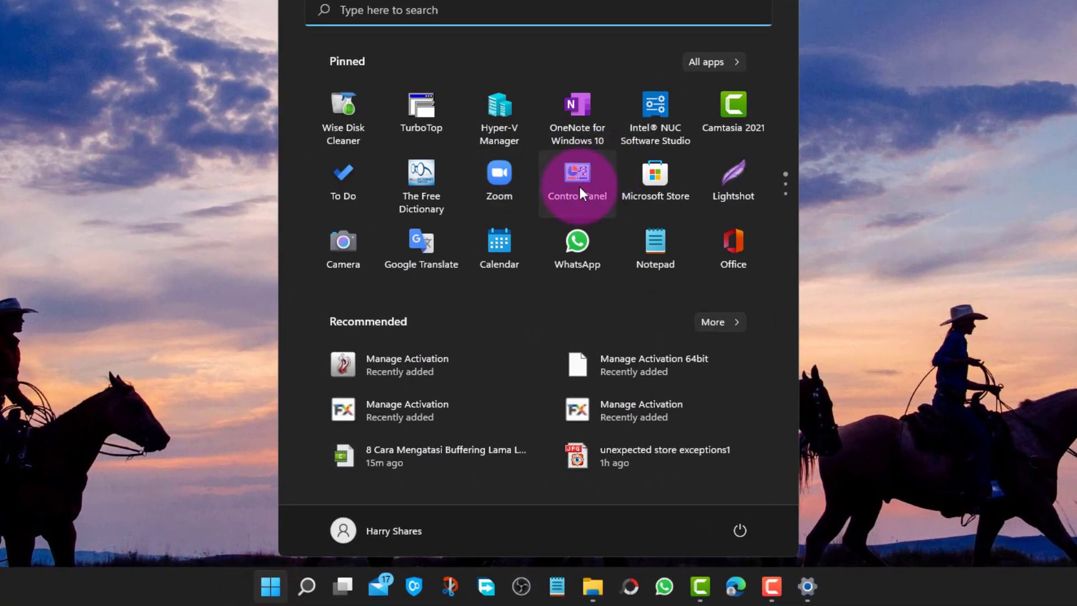
click(580, 191)
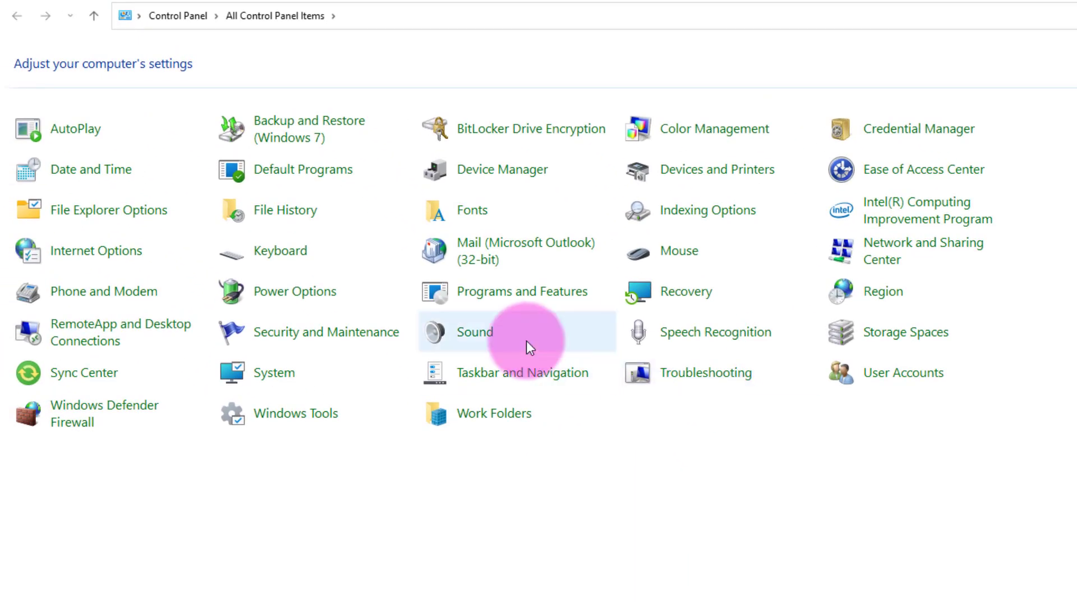
click(555, 291)
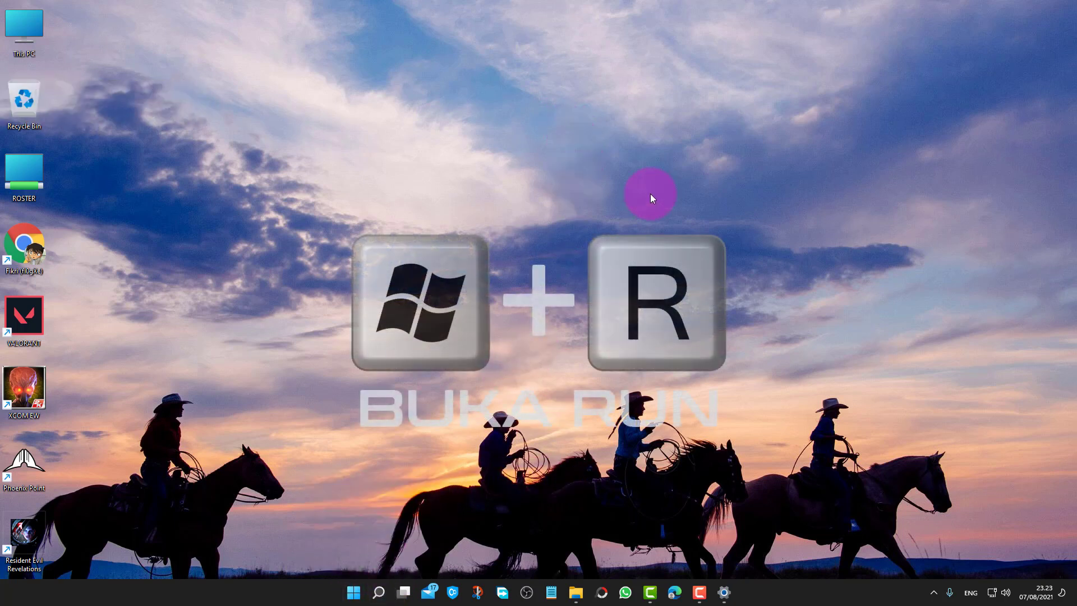
Step: Open the Windows Temp folder by running the command "temp" from the Run dialog
key(super+r)
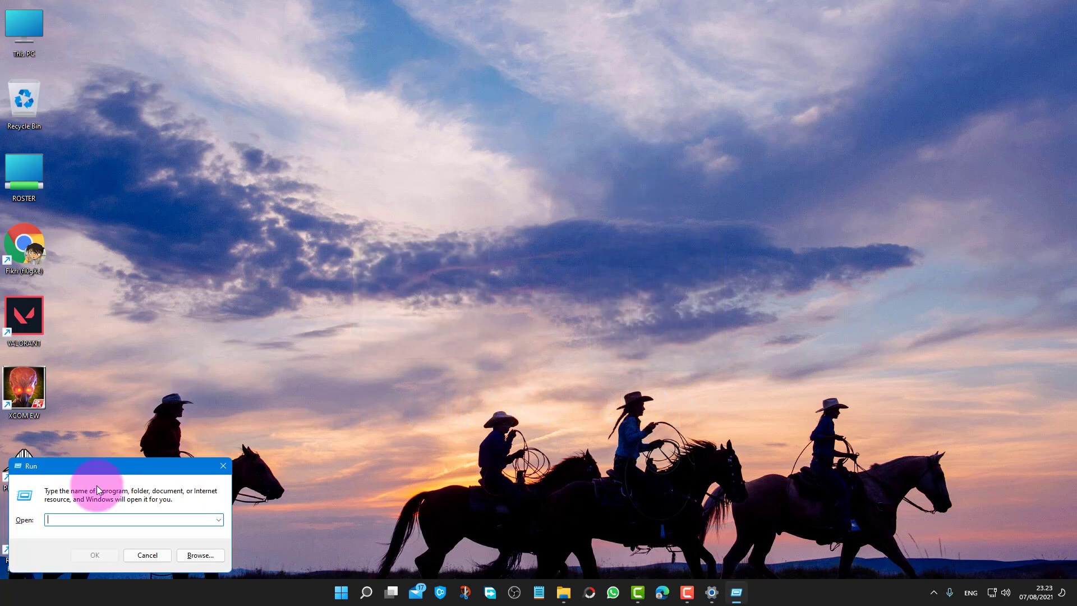
drag(128, 461, 529, 180)
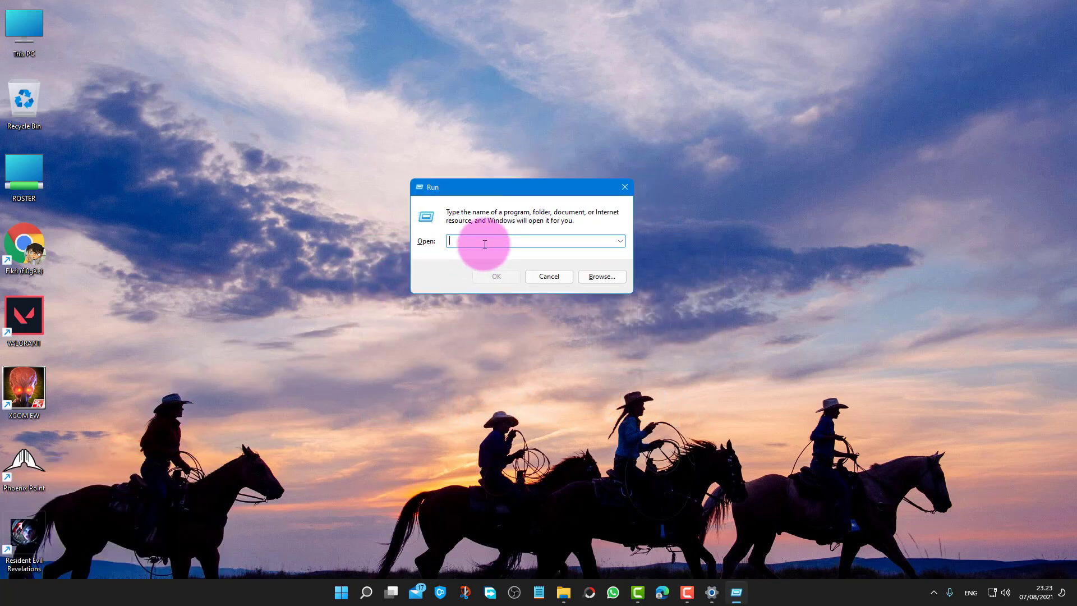
text(temp)
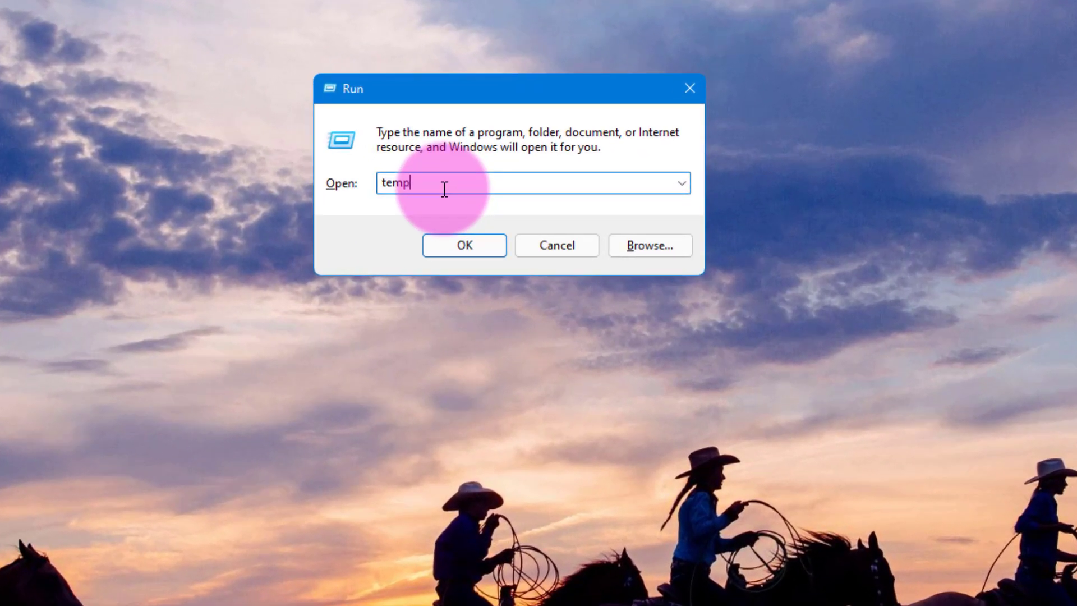
click(454, 245)
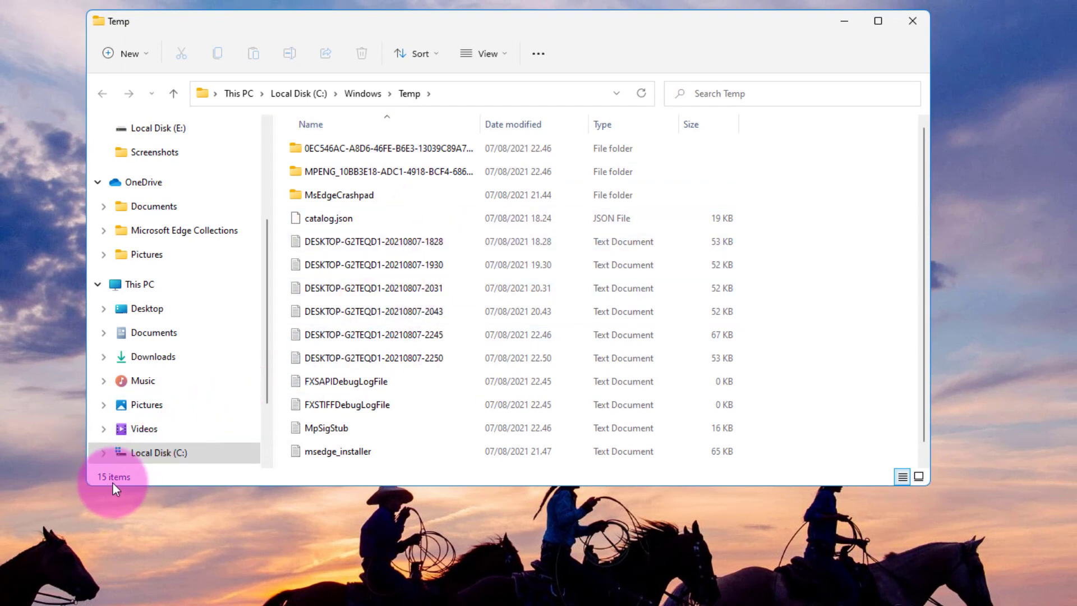
Step: Select all files and folders in the Temp folder and delete them
click(421, 243)
key(ctrl+a)
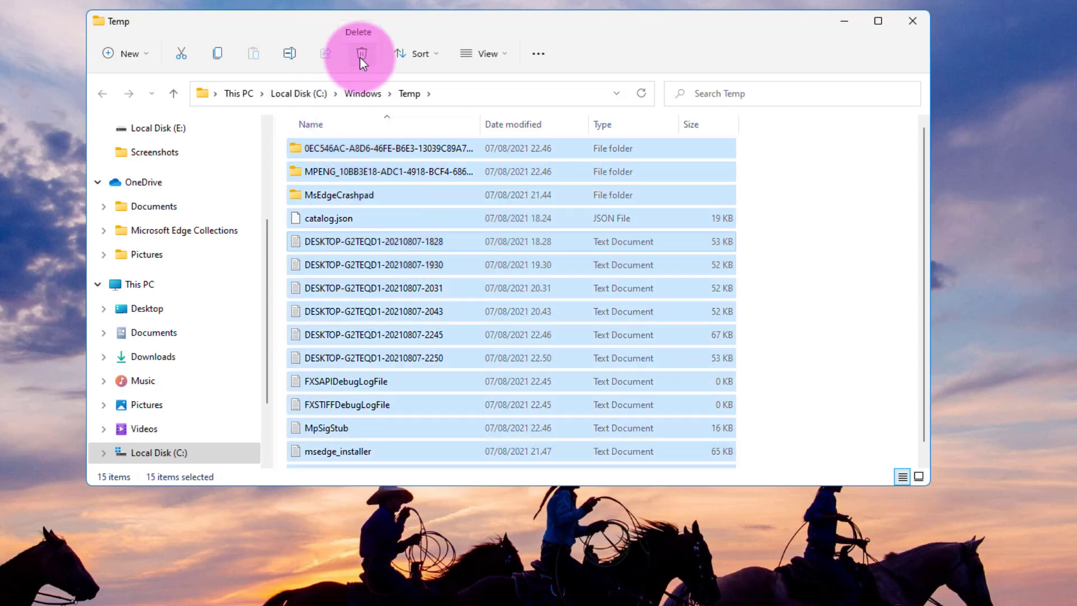
right_click(389, 240)
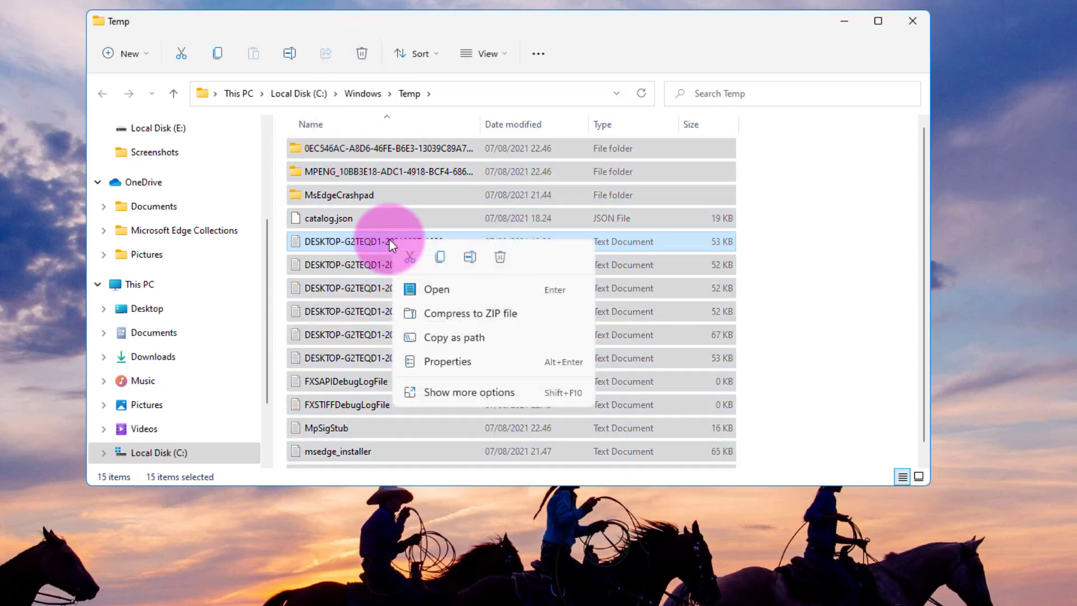
click(503, 258)
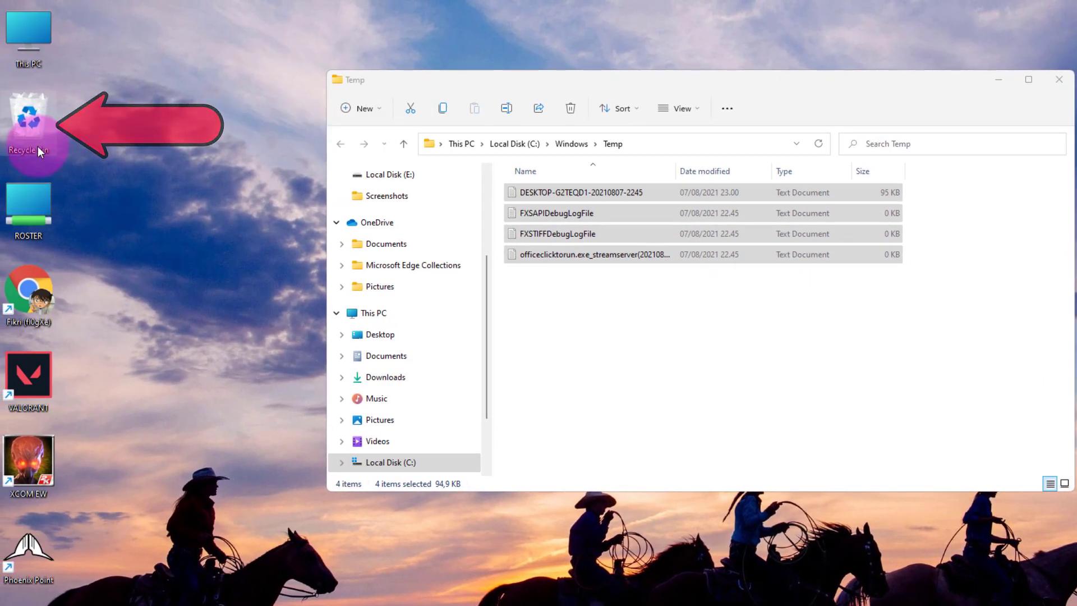
Step: View the deleted temporary files in the Recycle Bin, then close the Recycle Bin and Temp windows
double_click(36, 144)
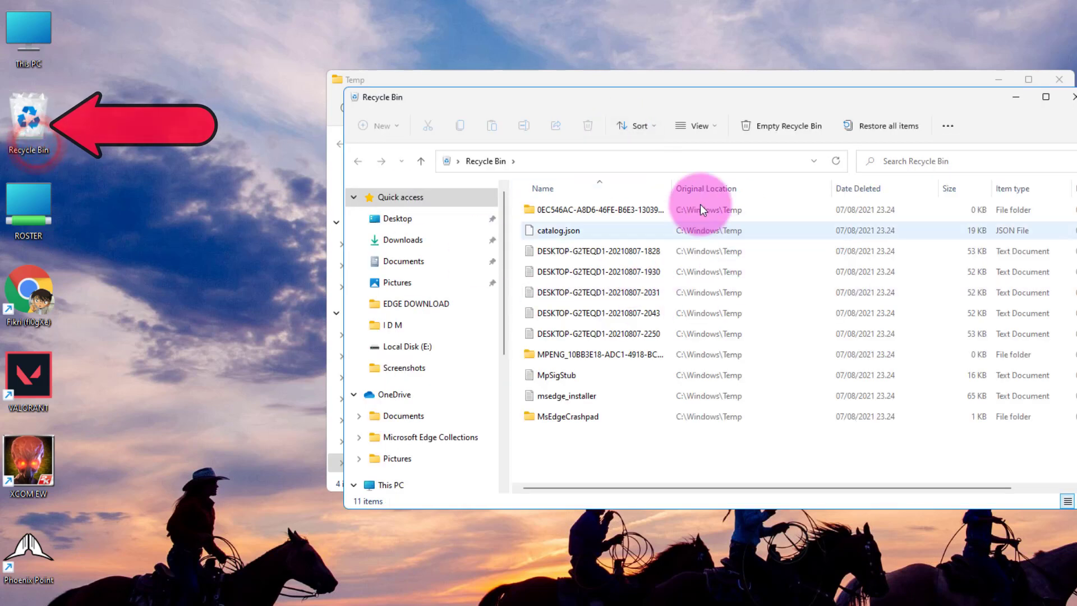
click(1068, 96)
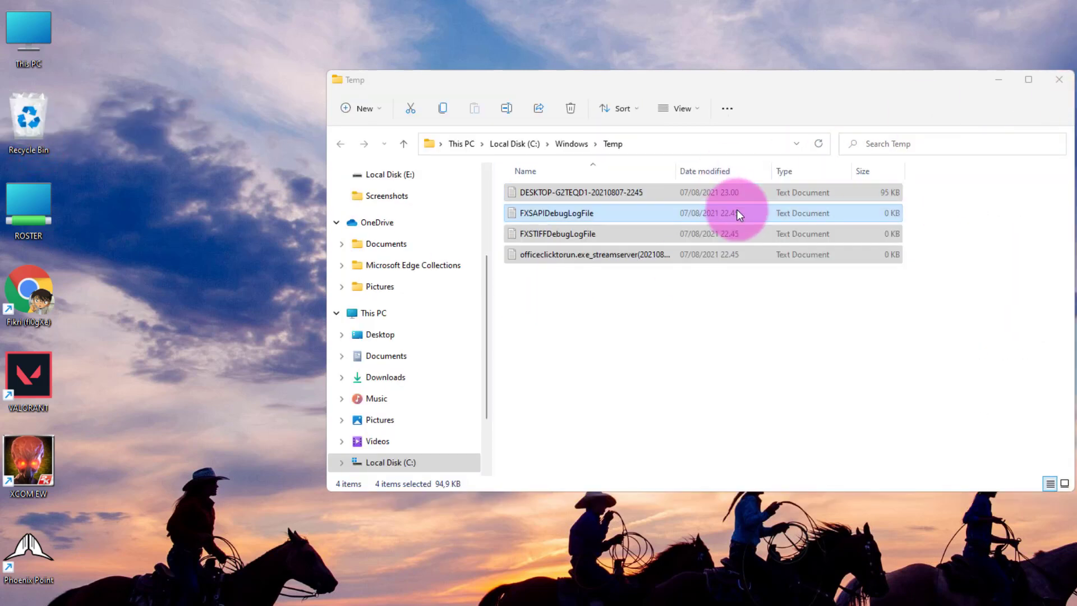
click(1059, 79)
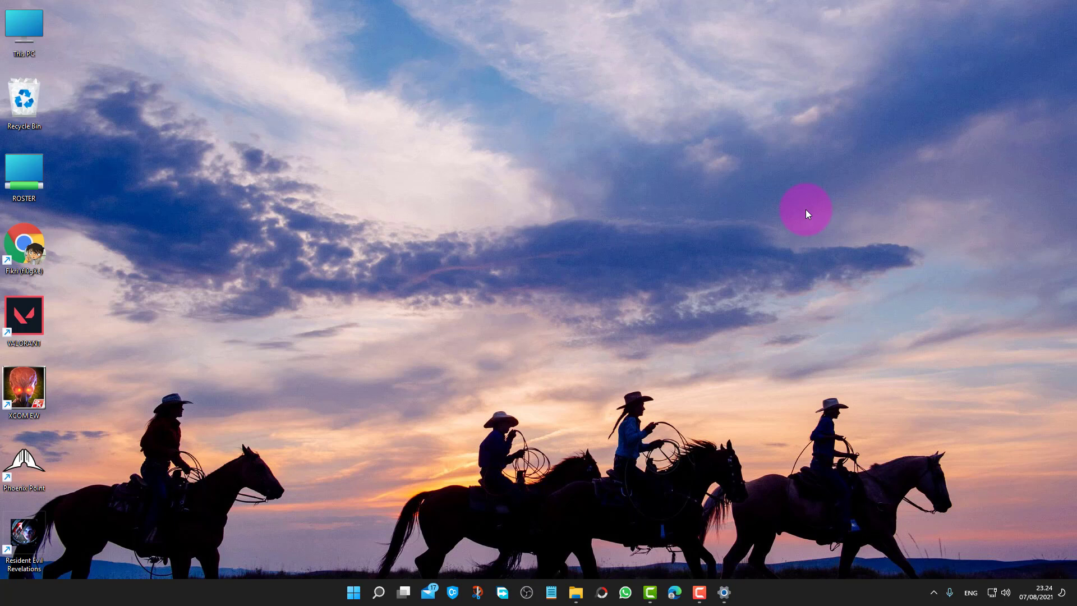
Step: Search Windows for "control", launch Control Panel and open File History
click(381, 593)
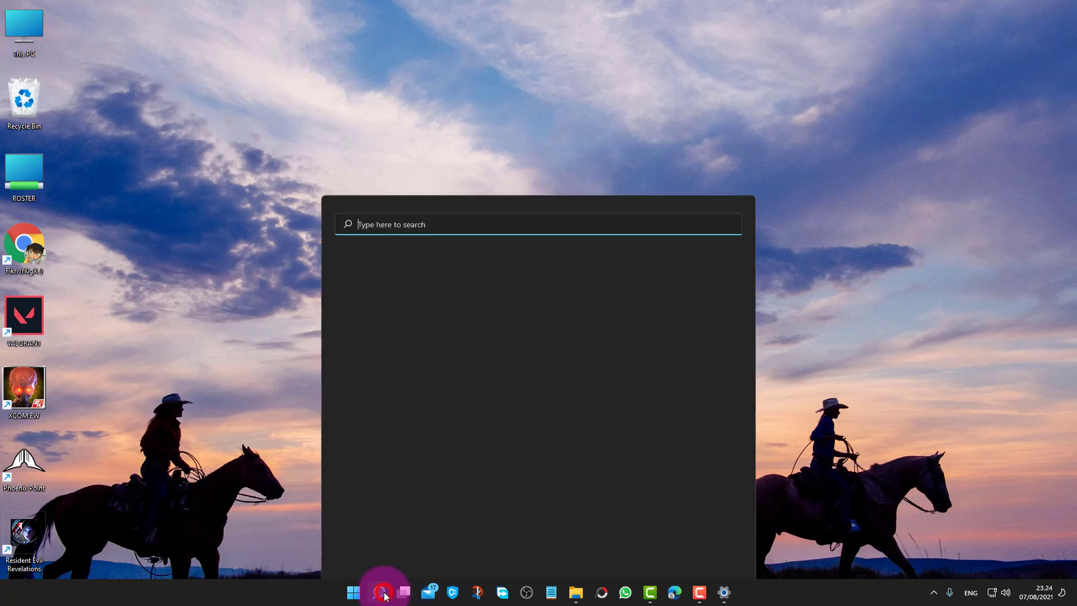
text(con)
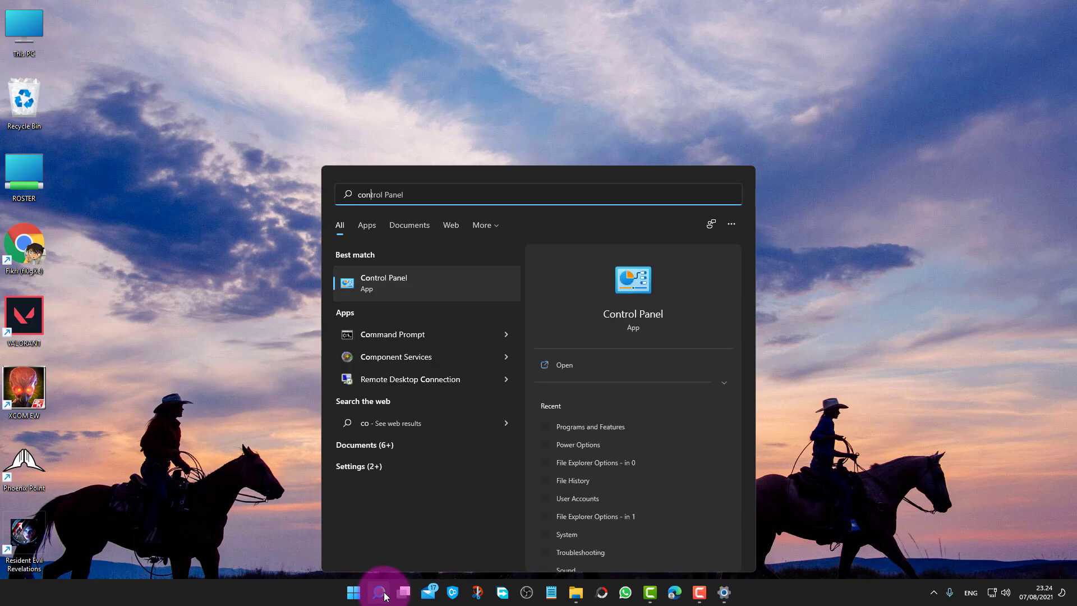
text(trol)
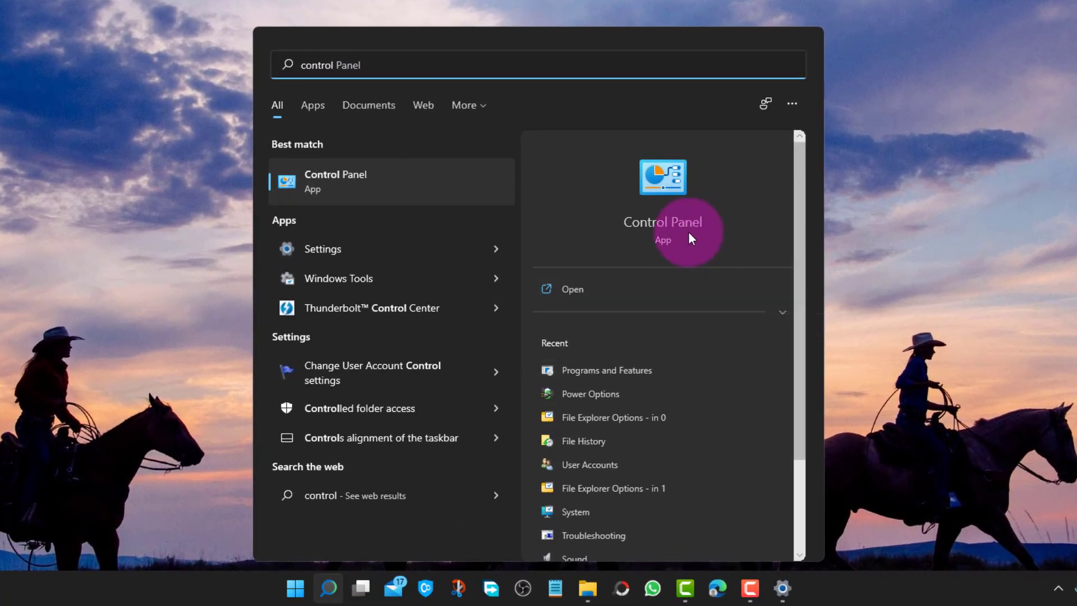
click(689, 232)
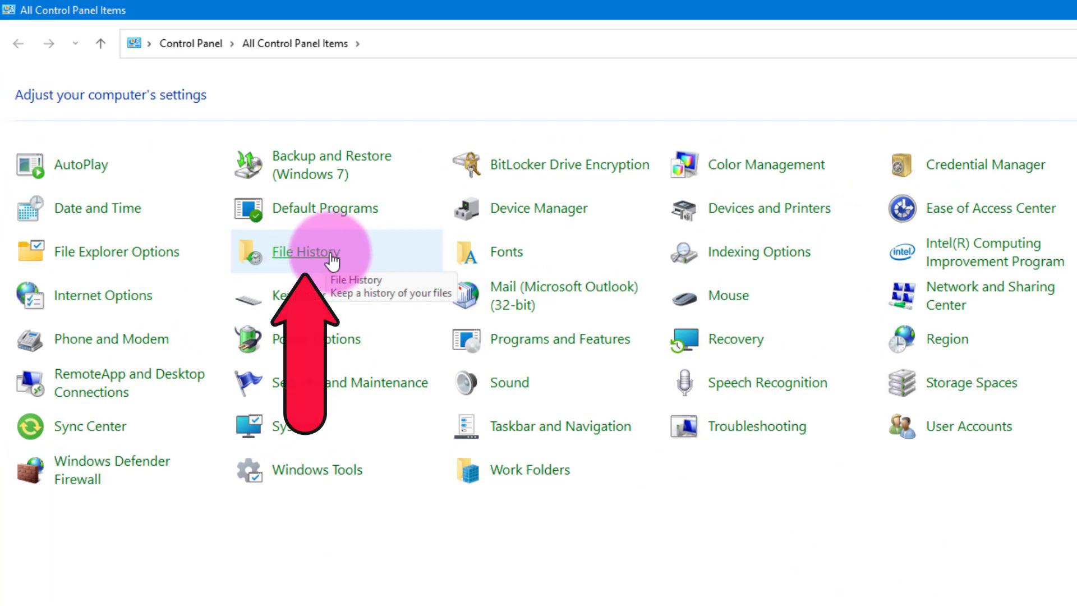
click(318, 259)
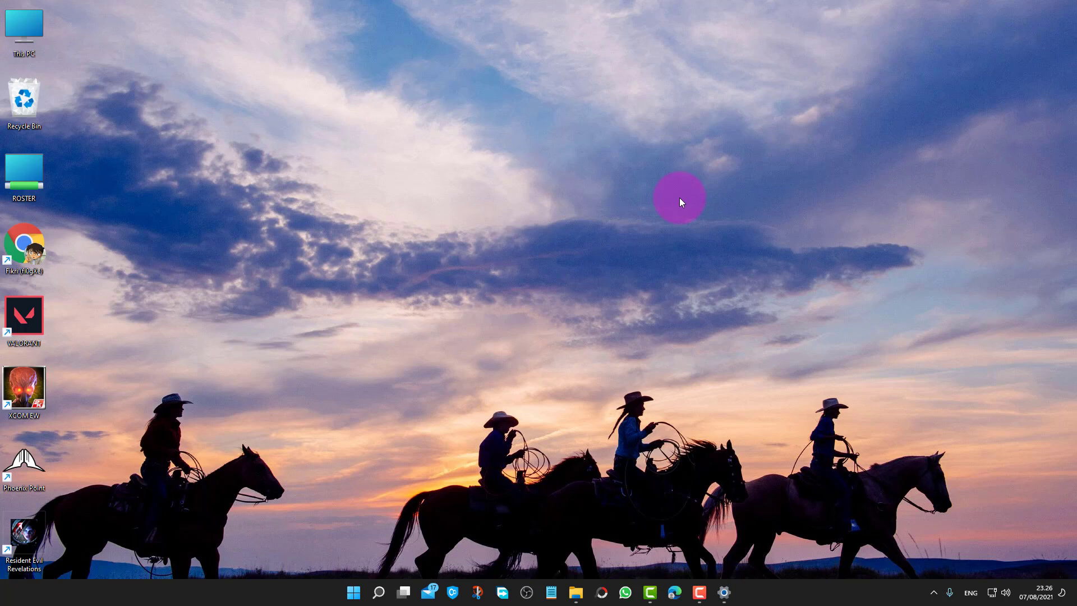
Step: Open Power Options in Control Panel
click(353, 591)
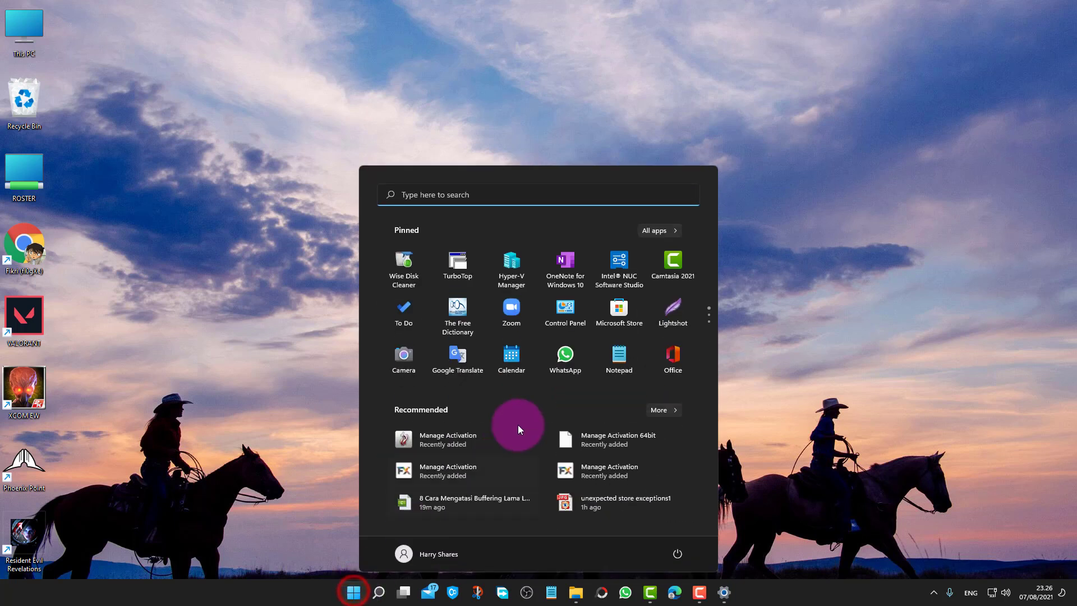
click(585, 321)
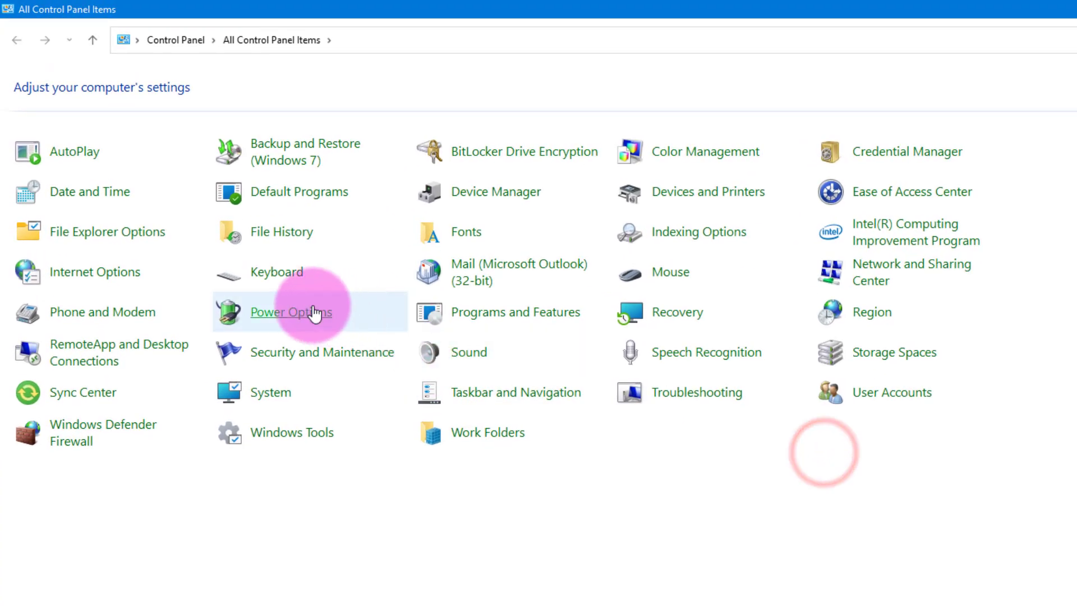
click(313, 310)
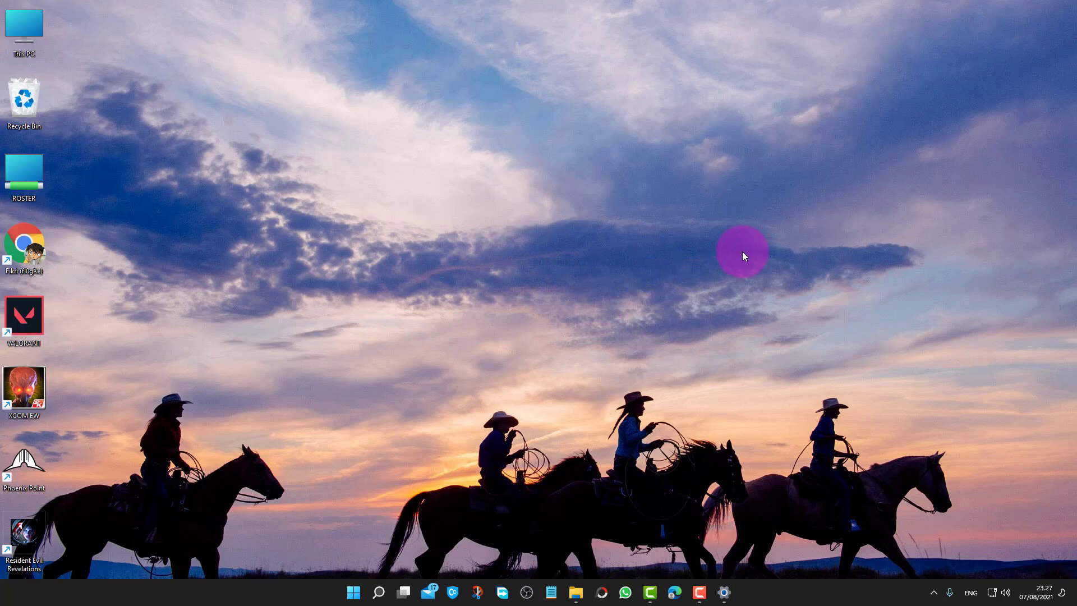
Step: Check for new drivers with Intel Driver & Support Assistant and review the system, device and driver details on its results page
click(353, 590)
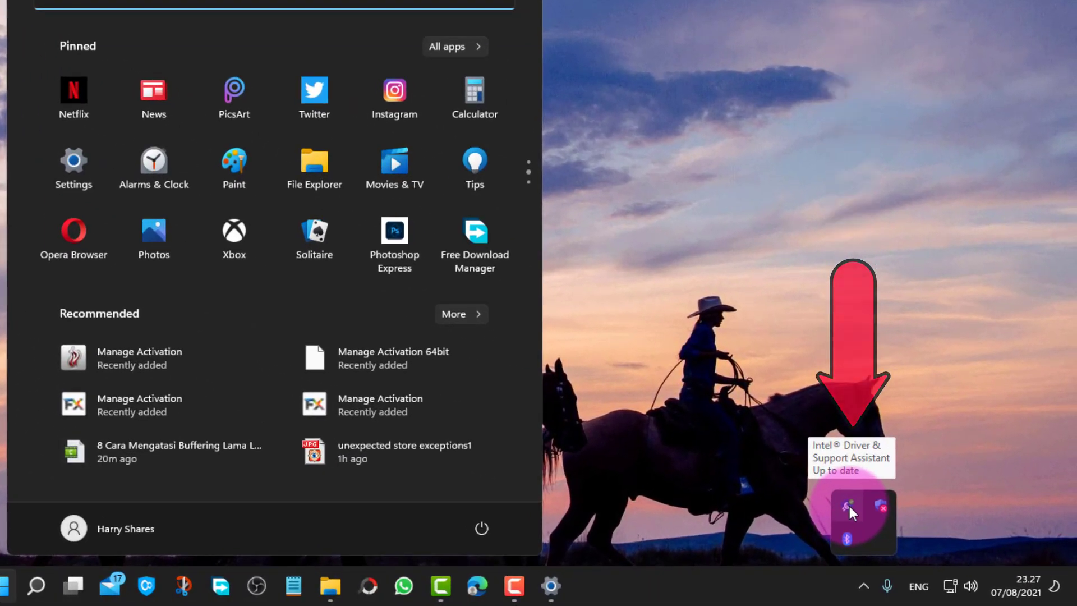
click(849, 505)
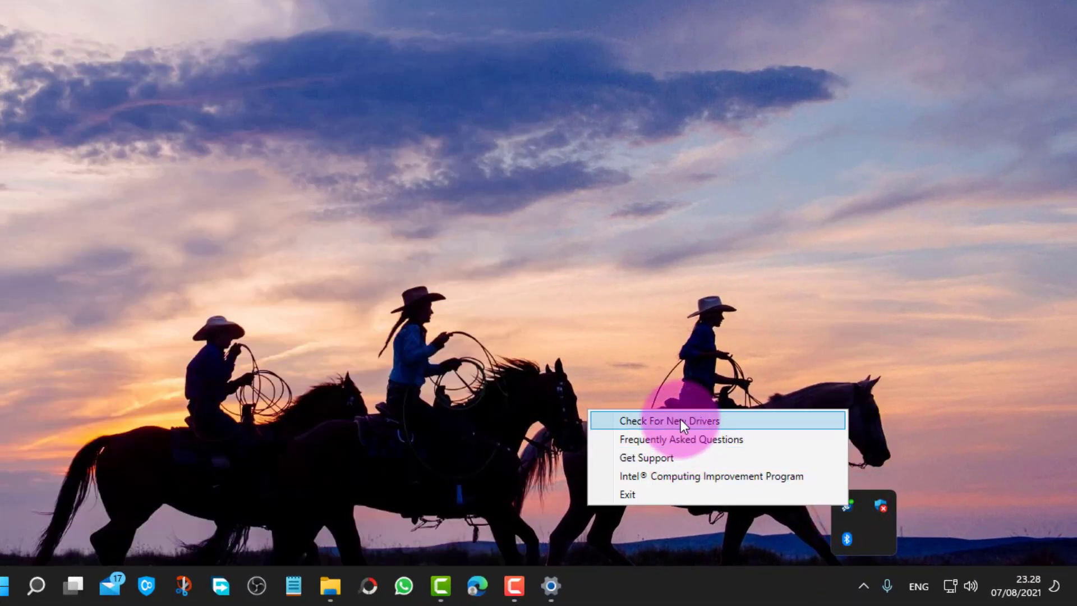
click(680, 420)
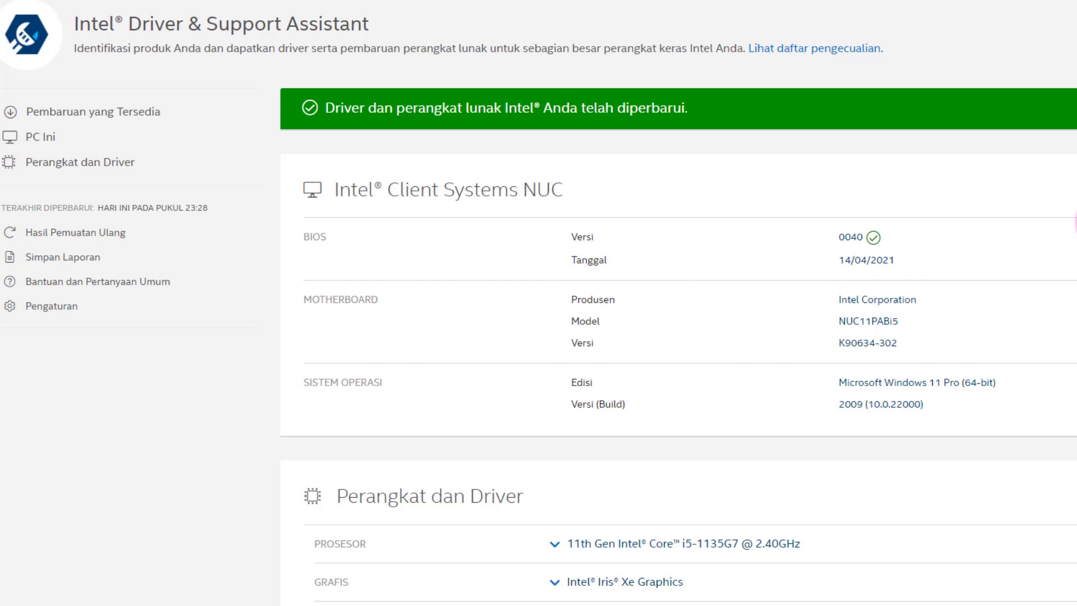
scroll(1074, 224, down, 3)
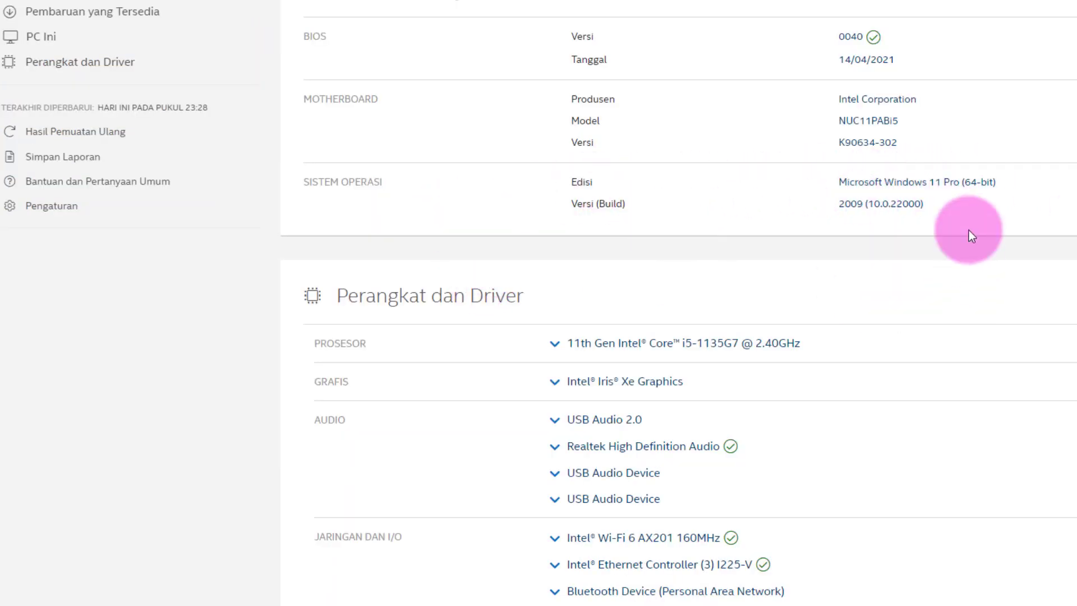
scroll(950, 257, down, 2)
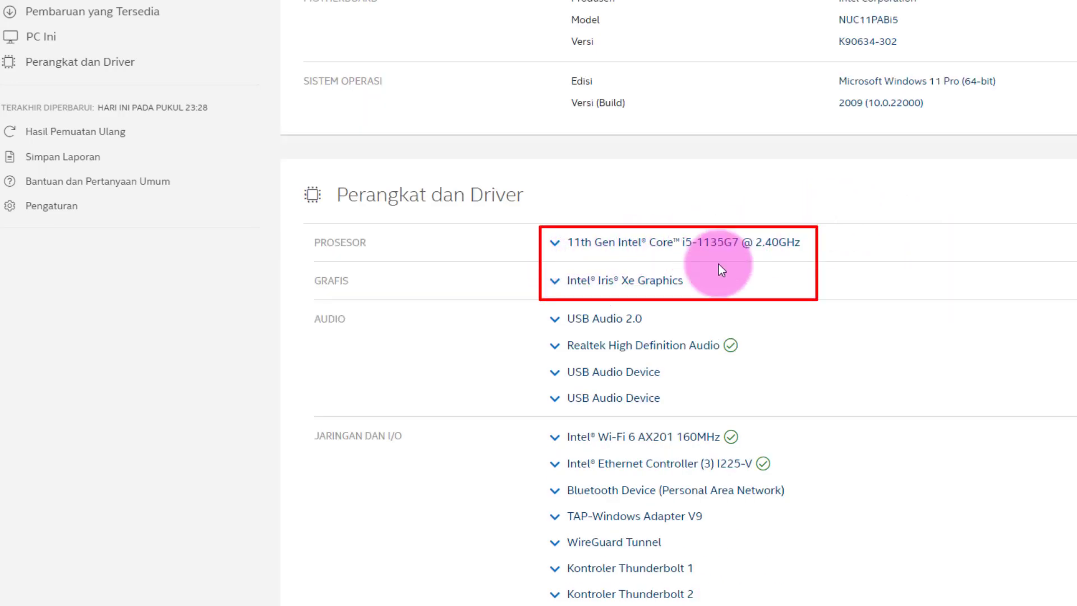
scroll(933, 275, up, 9)
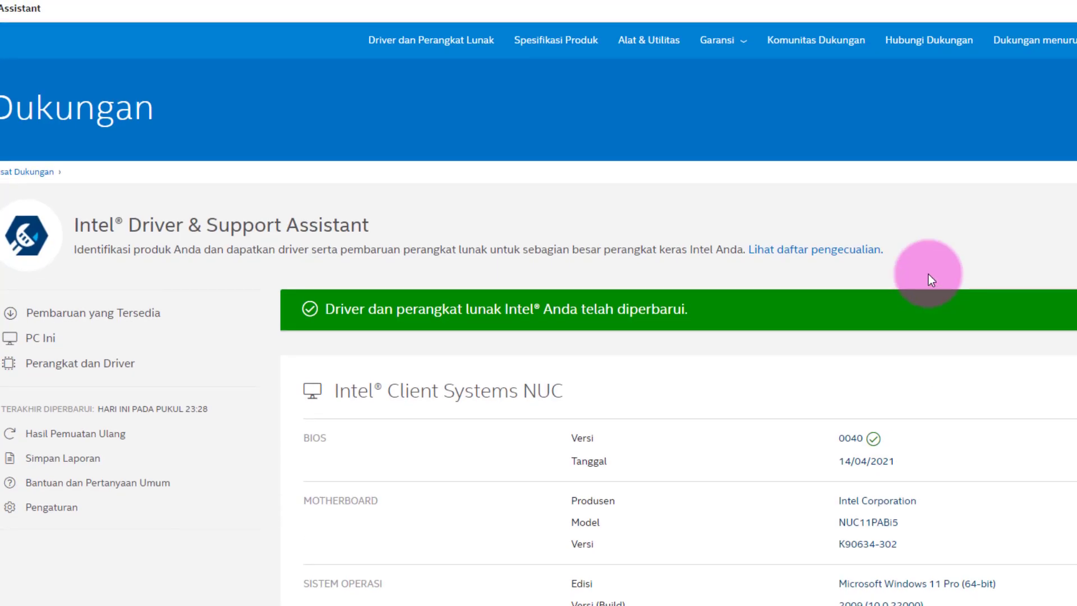